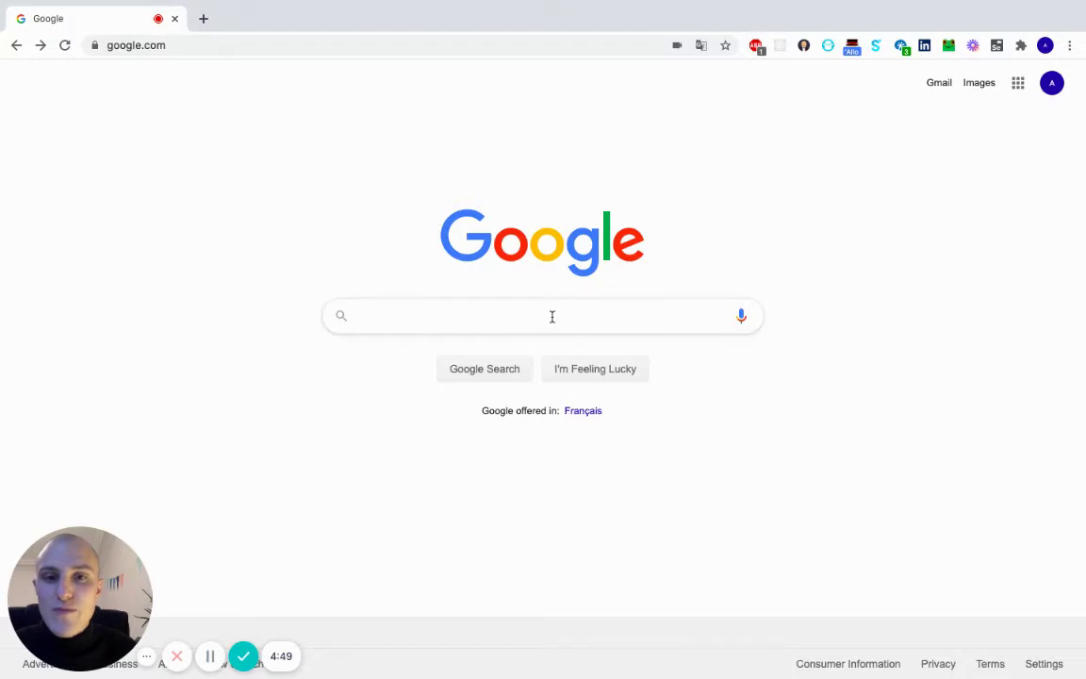
Search Google for 'ispo france 2020'.
text(ispo france 2020)
key(Return)
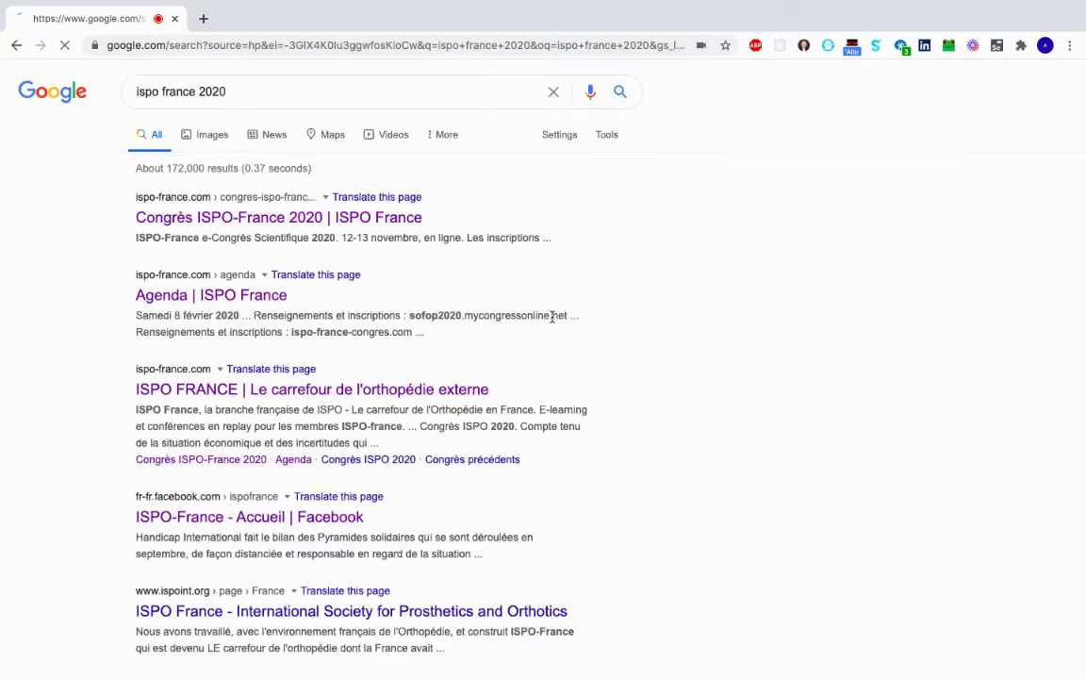
Open the ISPO-France 2020 congress site's registration prices and register for the €30 Membre ISPO-France ticket.
click(323, 218)
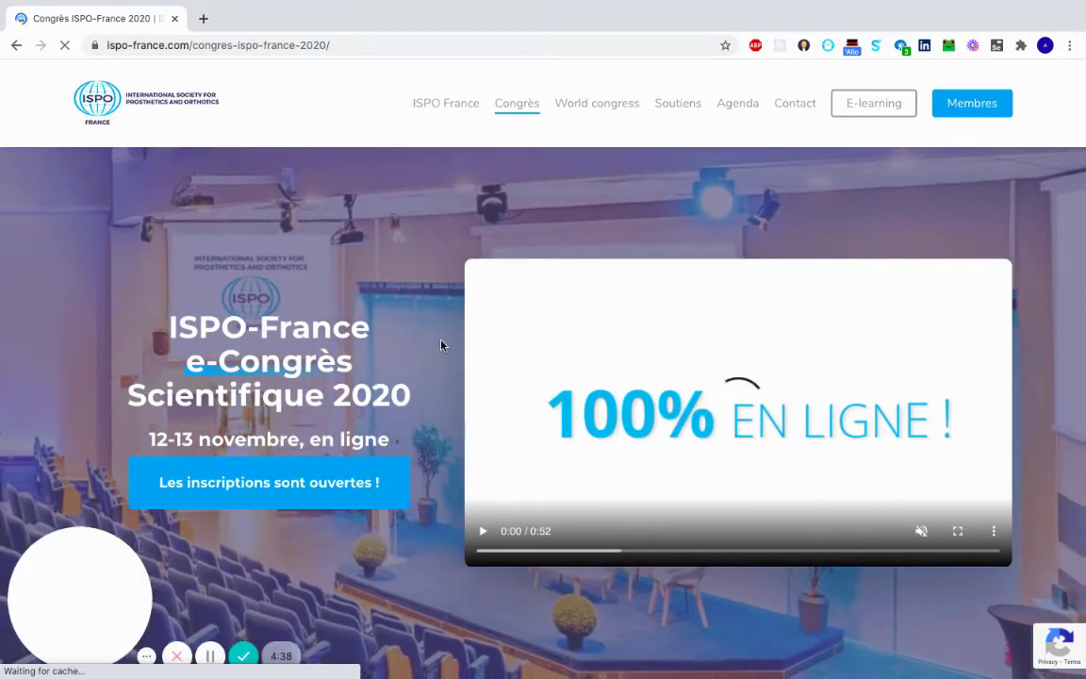
scroll(426, 344, down, 1)
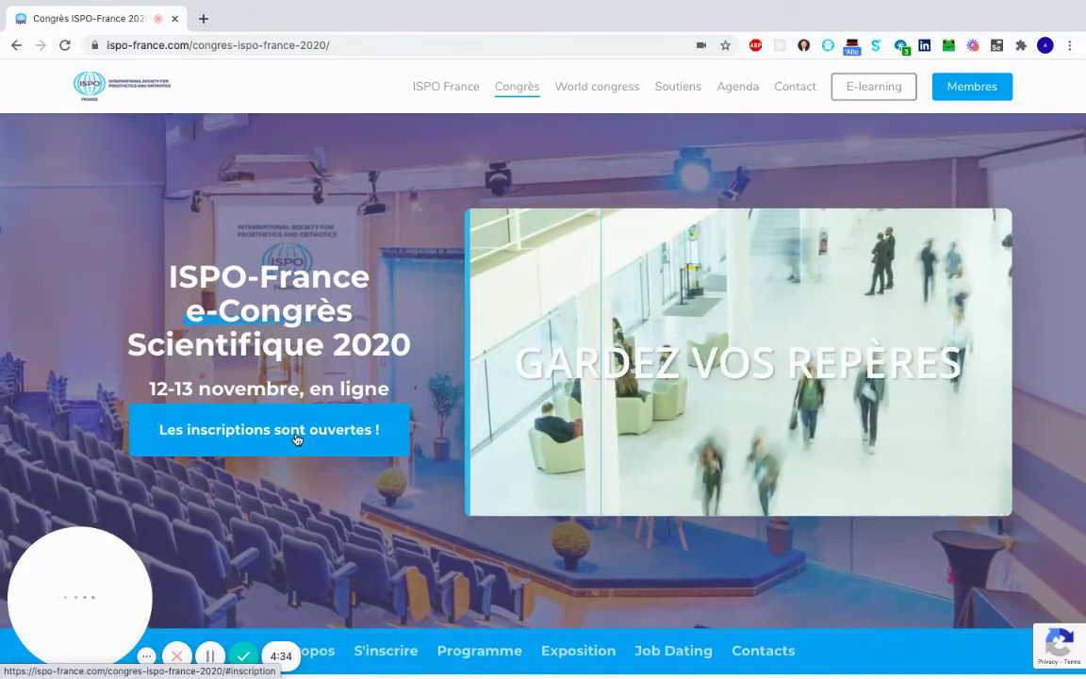
click(295, 434)
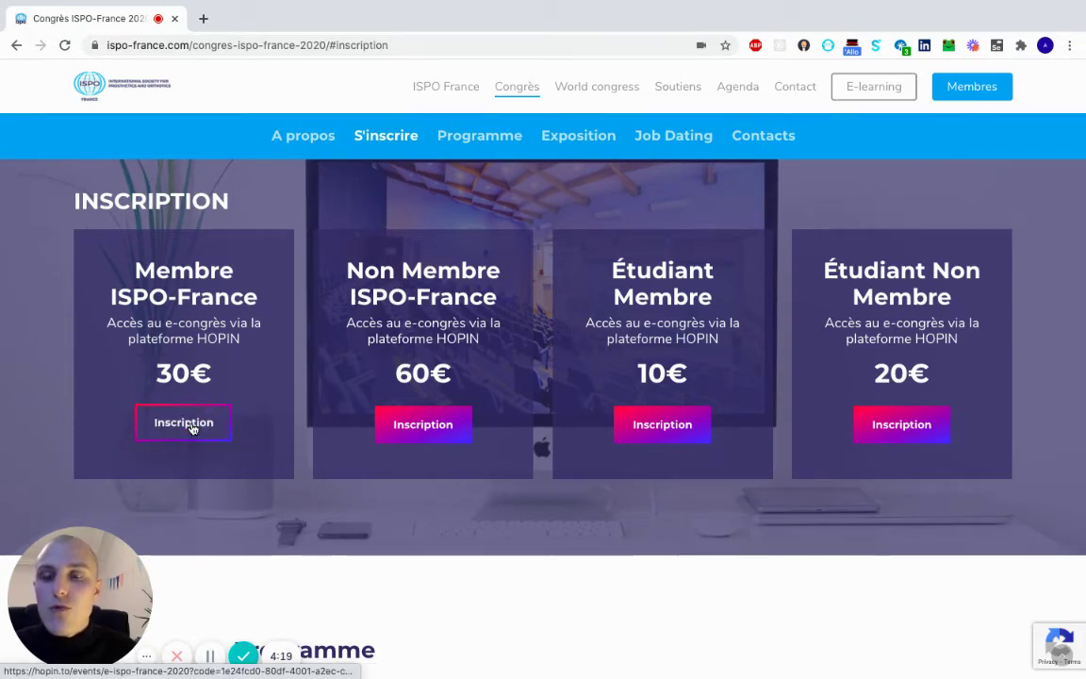
click(191, 426)
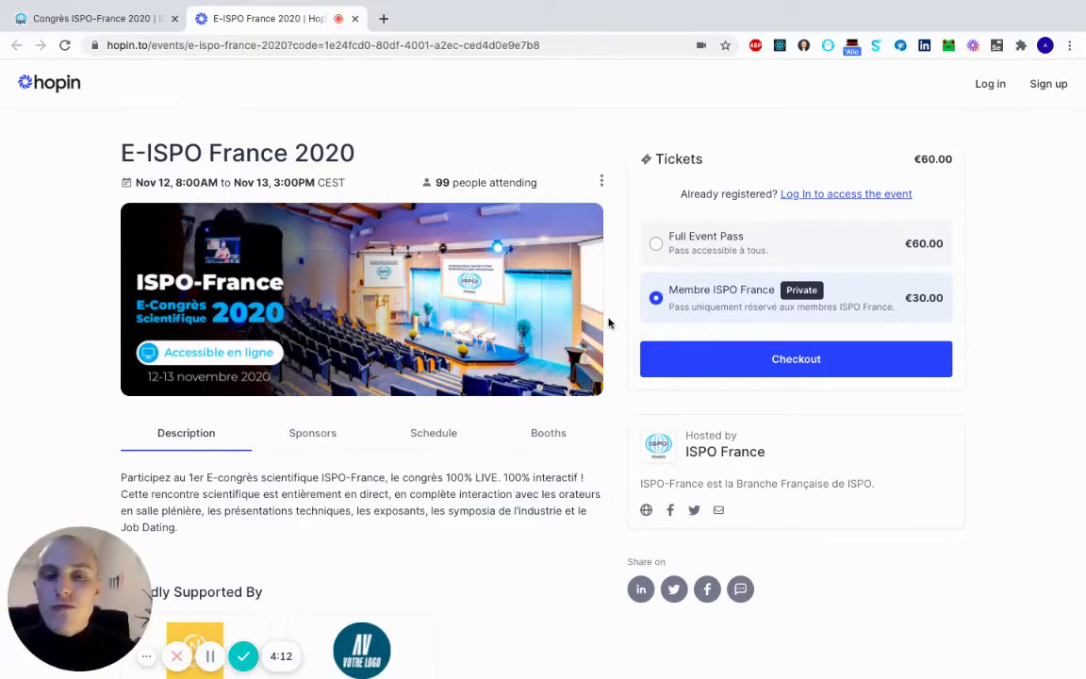
Scroll through the E-ISPO France 2020 event's description, schedule and booths, then back up.
scroll(612, 351, down, 3)
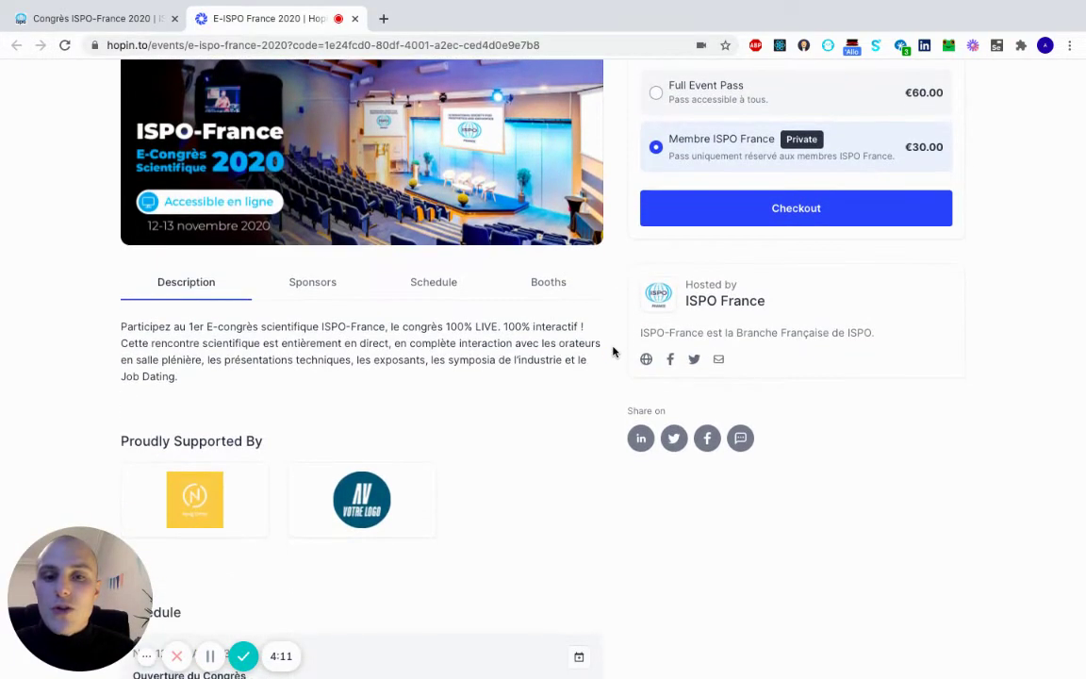
scroll(613, 351, down, 1)
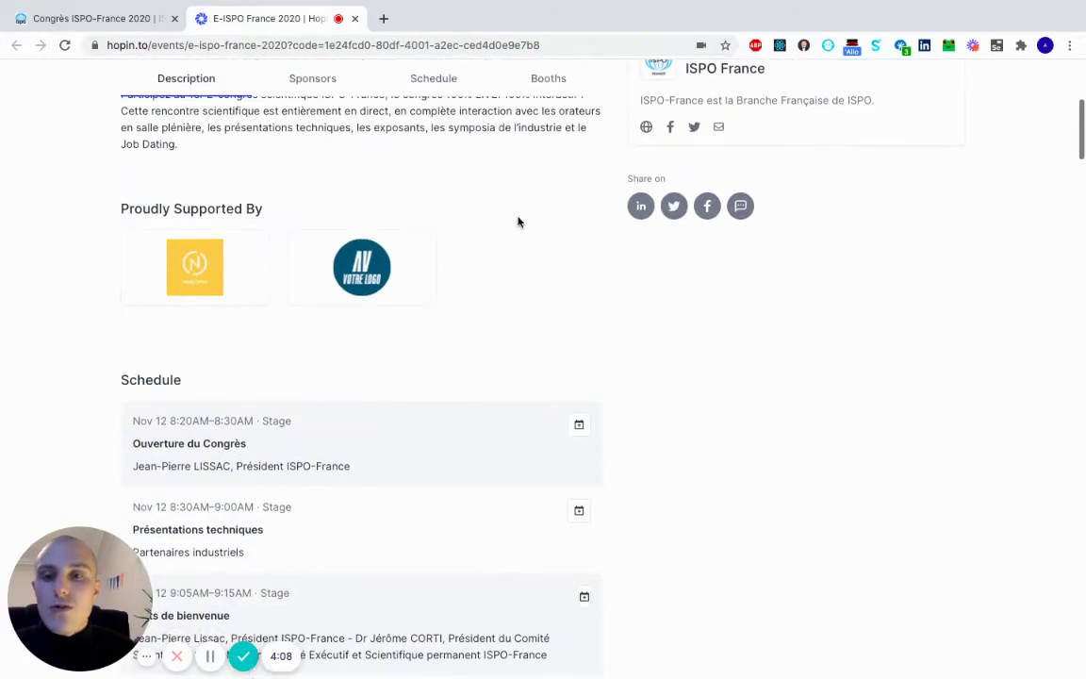
scroll(516, 224, up, 3)
scroll(509, 395, down, 5)
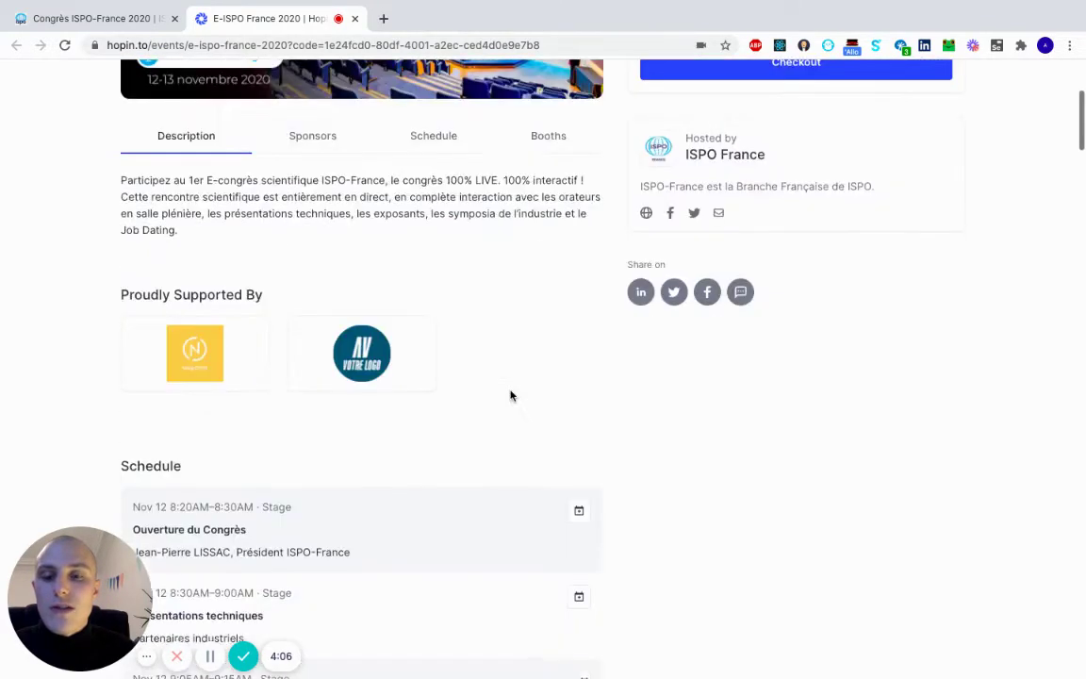
scroll(387, 439, down, 3)
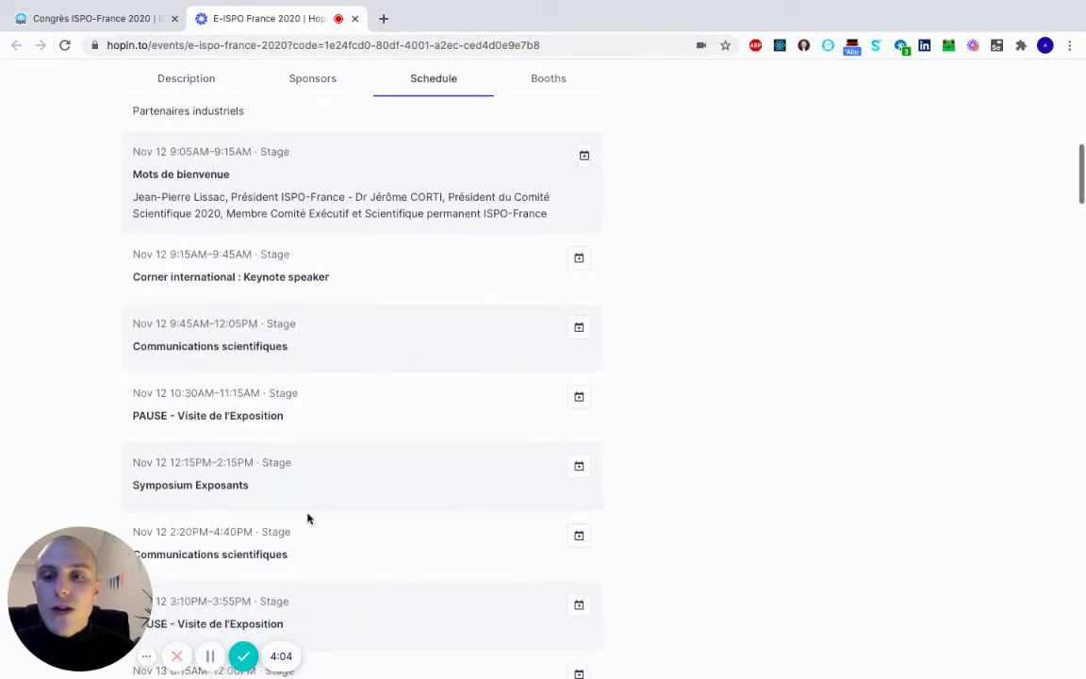
scroll(310, 569, down, 5)
scroll(310, 569, down, 2)
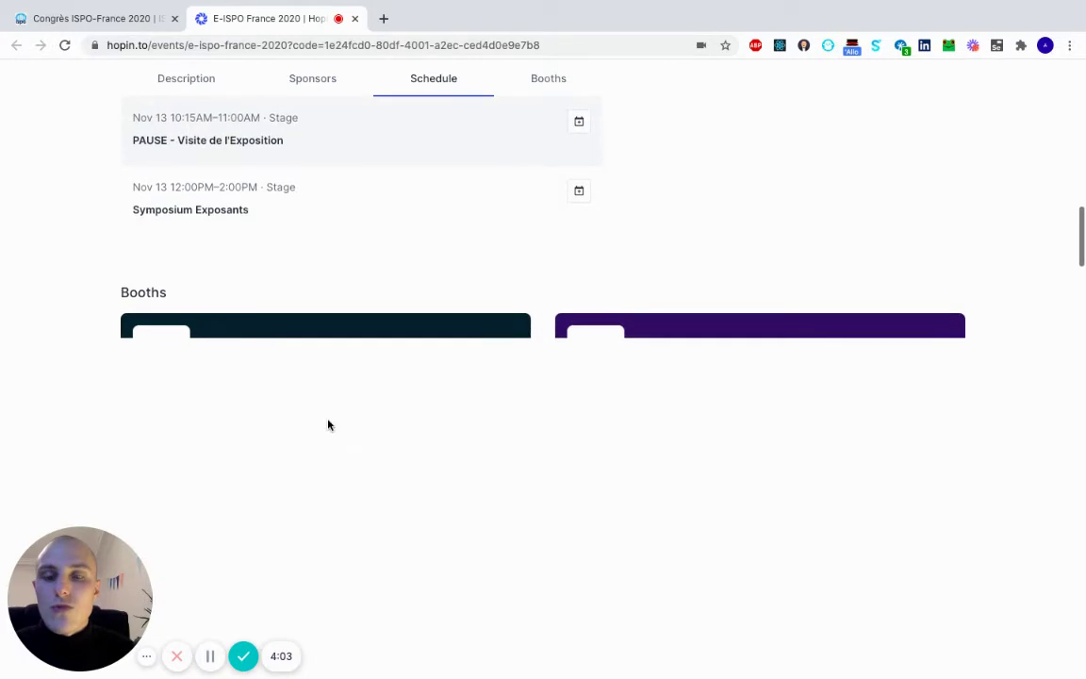
scroll(397, 512, down, 7)
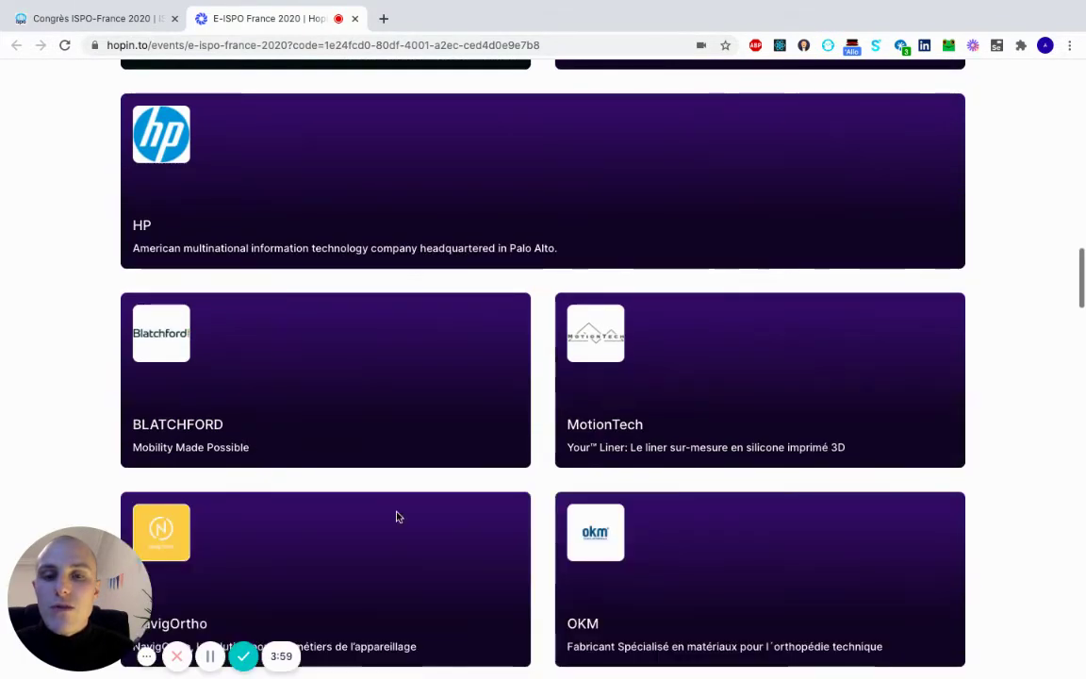
scroll(396, 516, up, 2)
scroll(397, 516, up, 20)
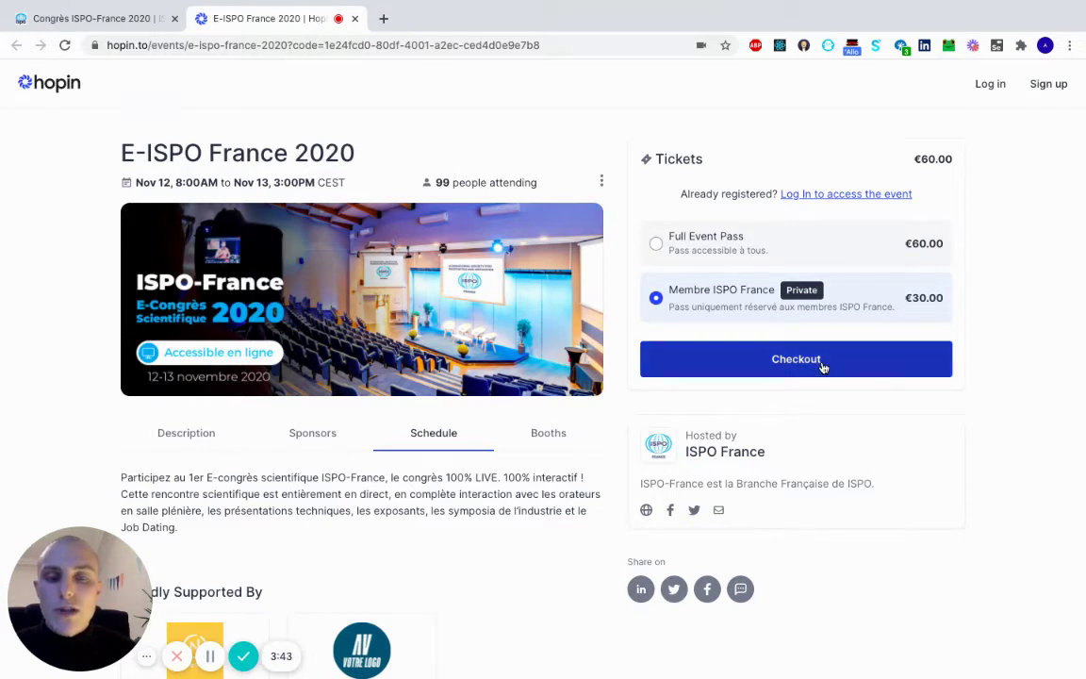
Proceed to checkout with the member ticket and enter the account holder's first and last name.
click(822, 366)
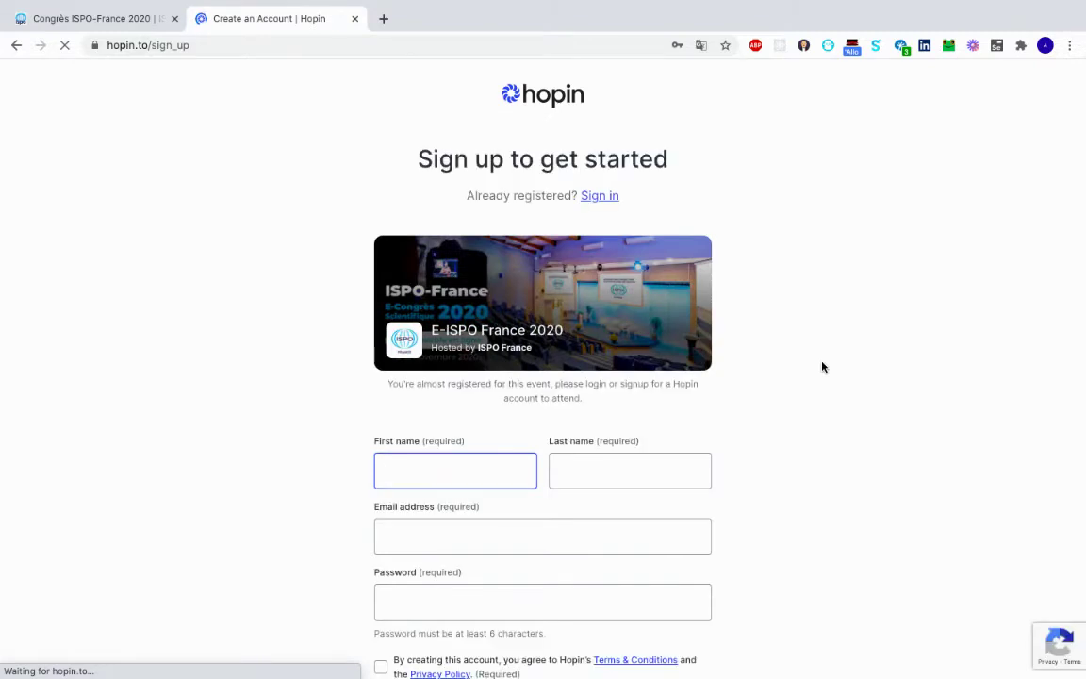
scroll(822, 367, down, 3)
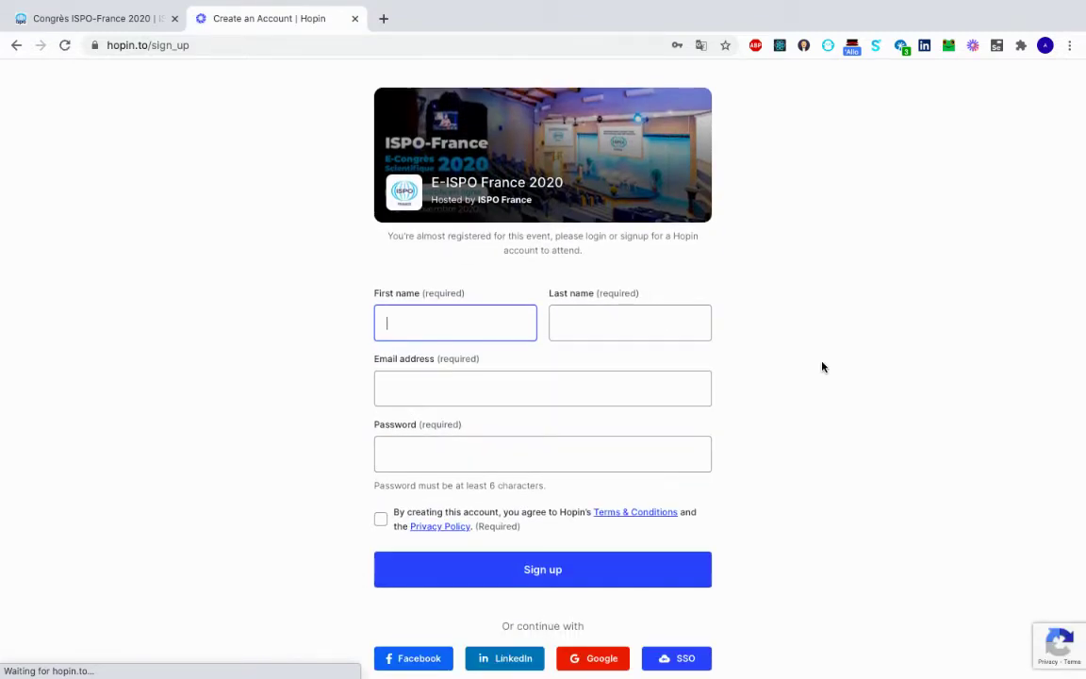
click(480, 325)
click(651, 326)
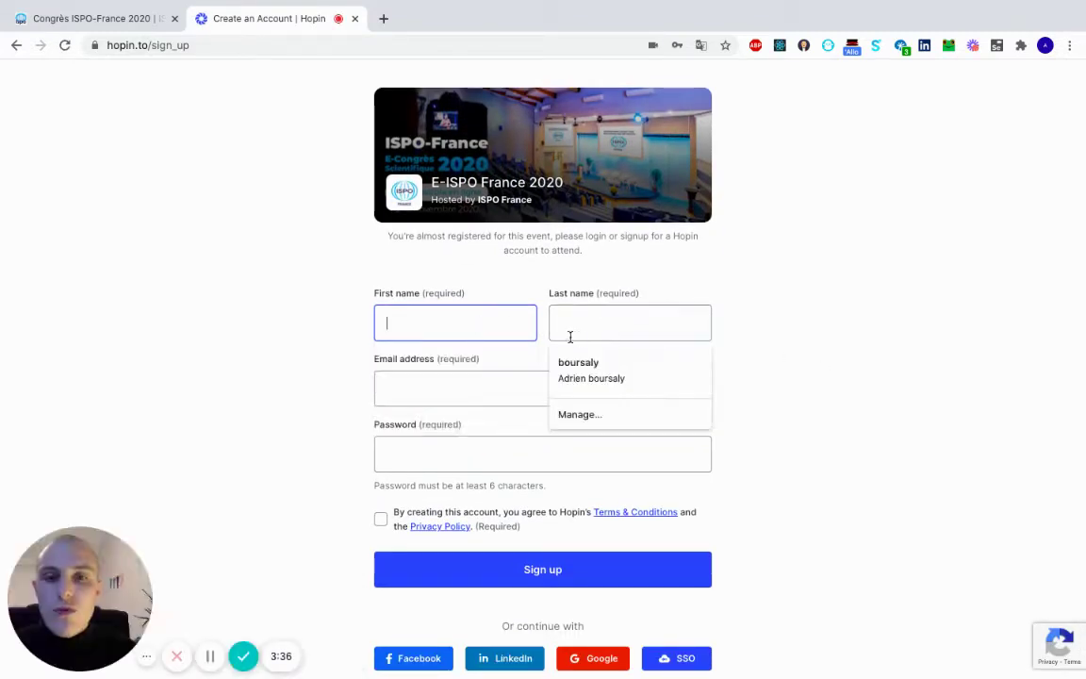
click(480, 332)
key(Tab)
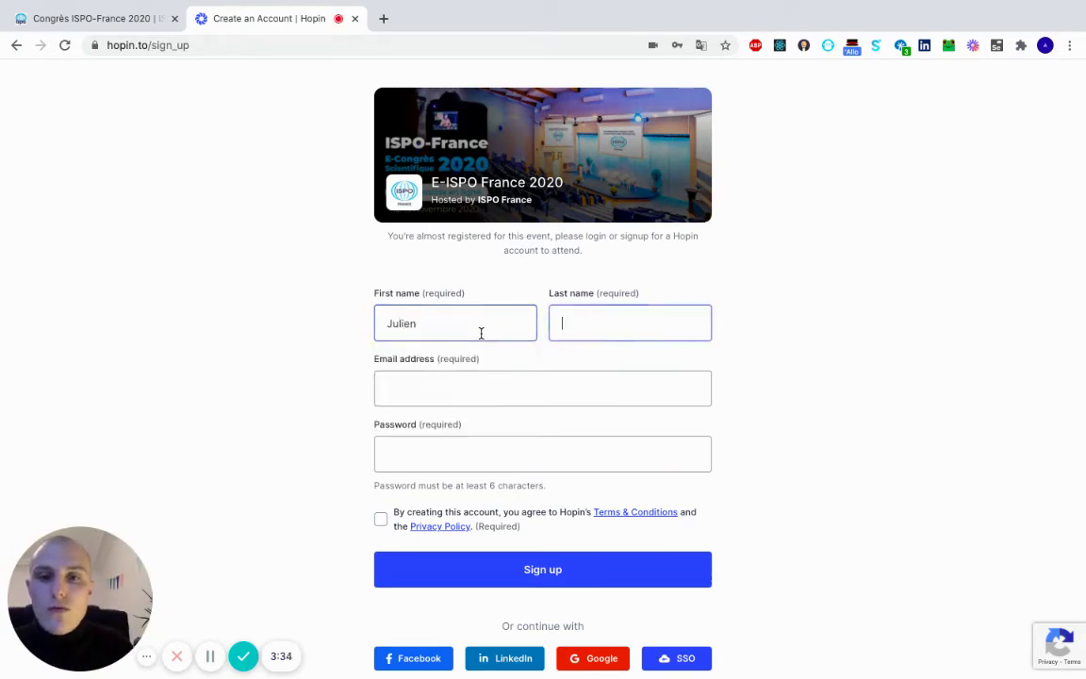
key(Tab)
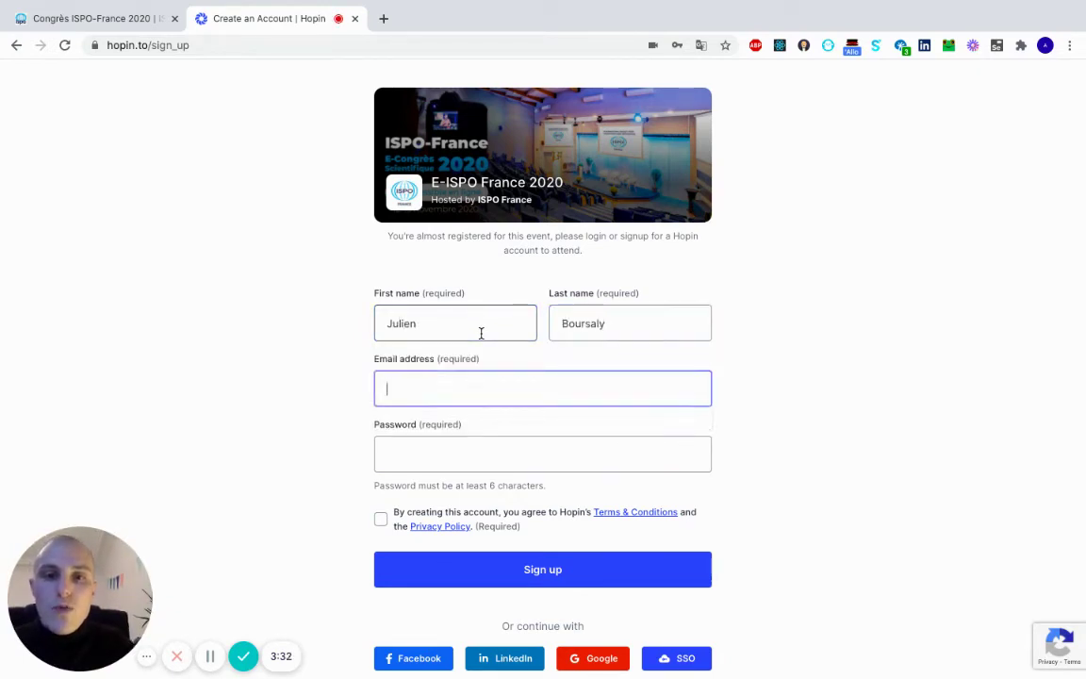
Fill in the e-mail address and a password, then accept the terms and privacy policy.
key(Down)
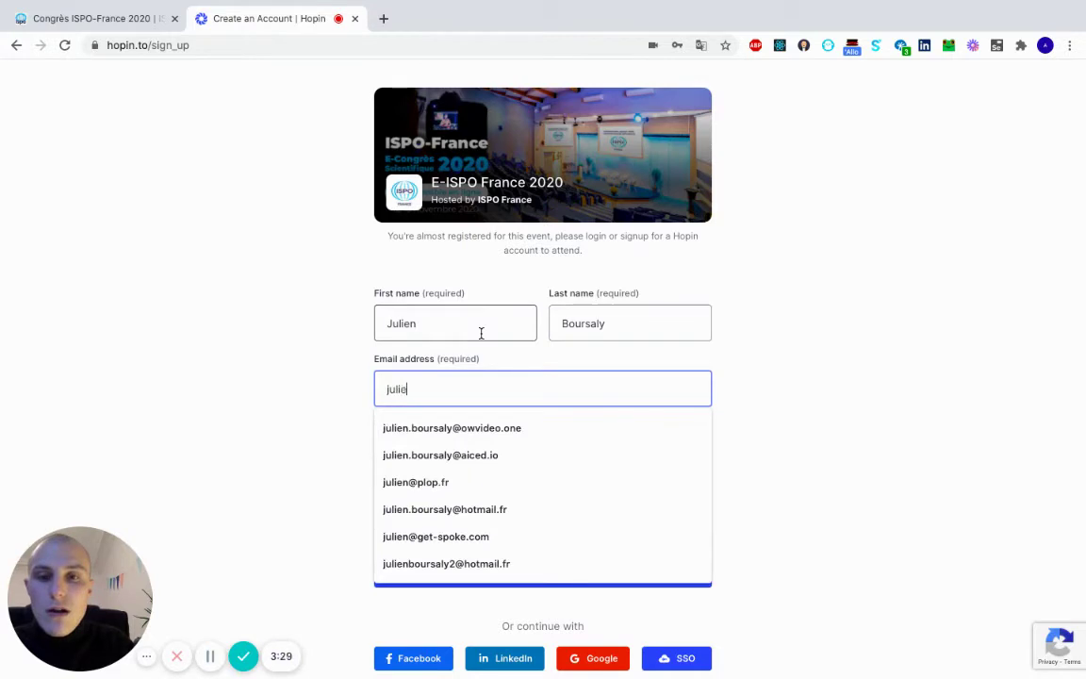
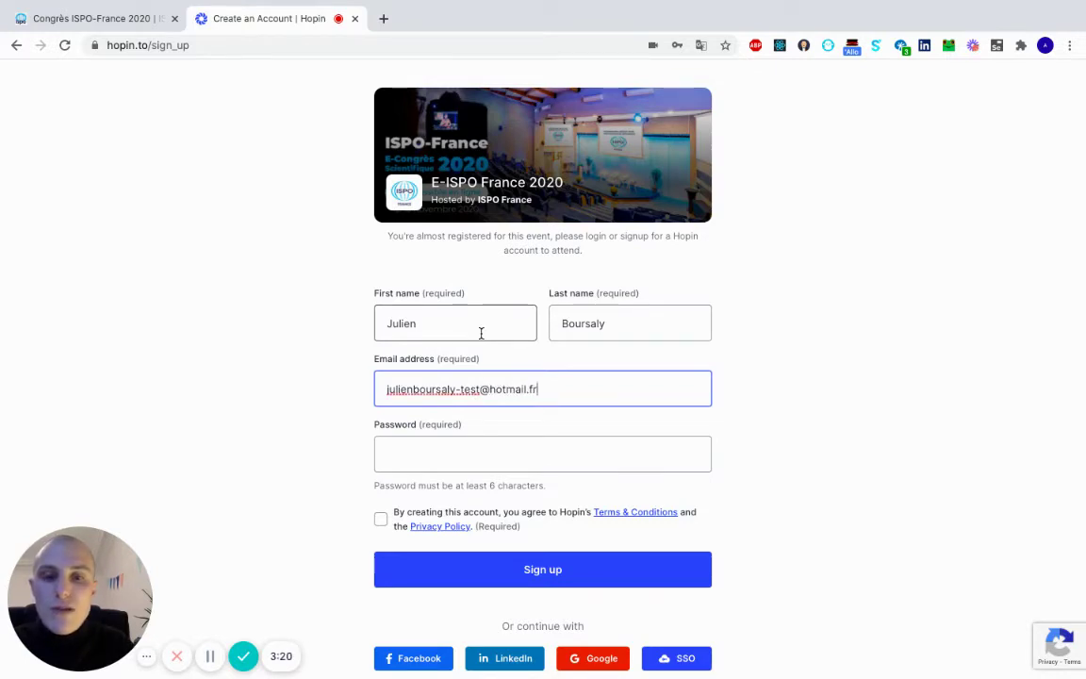
click(532, 450)
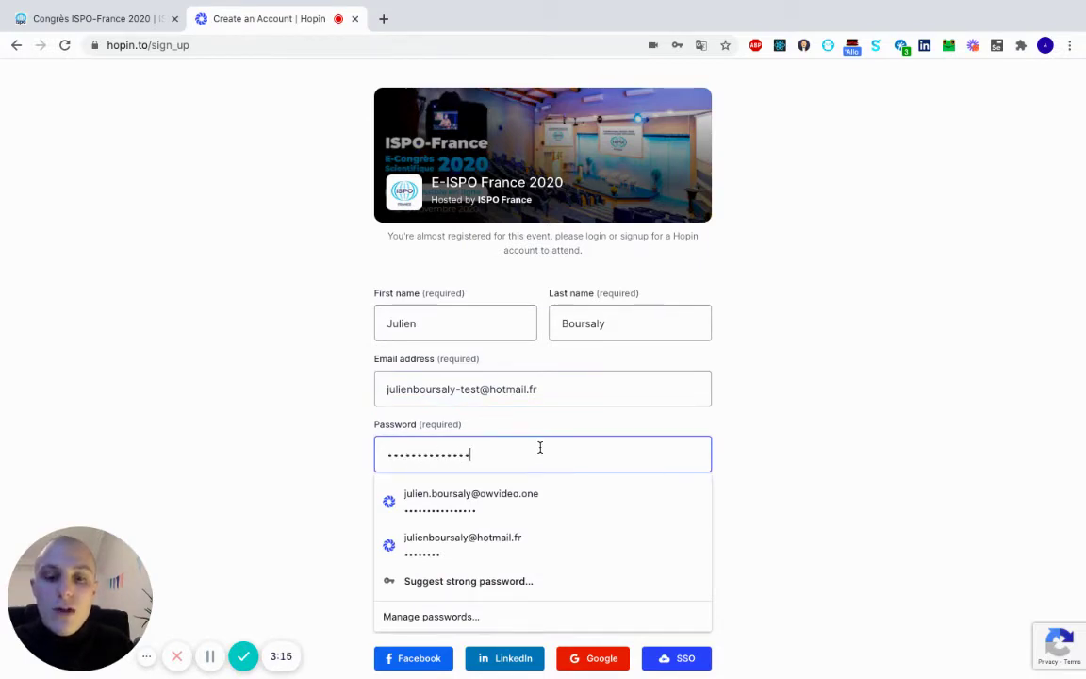
click(851, 471)
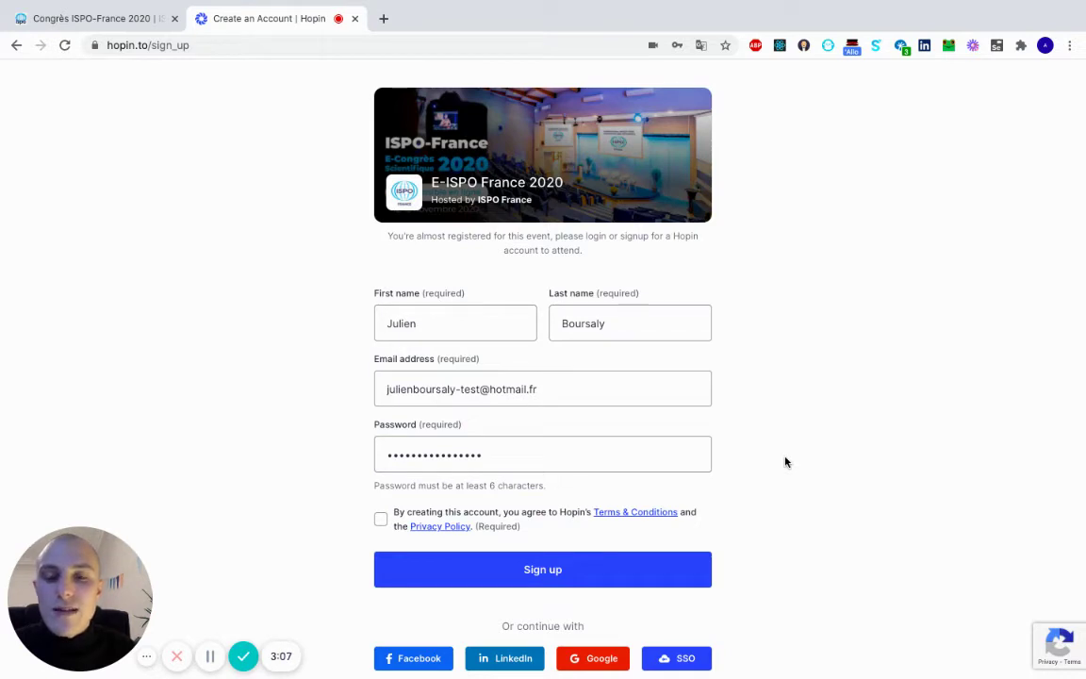
scroll(785, 461, down, 1)
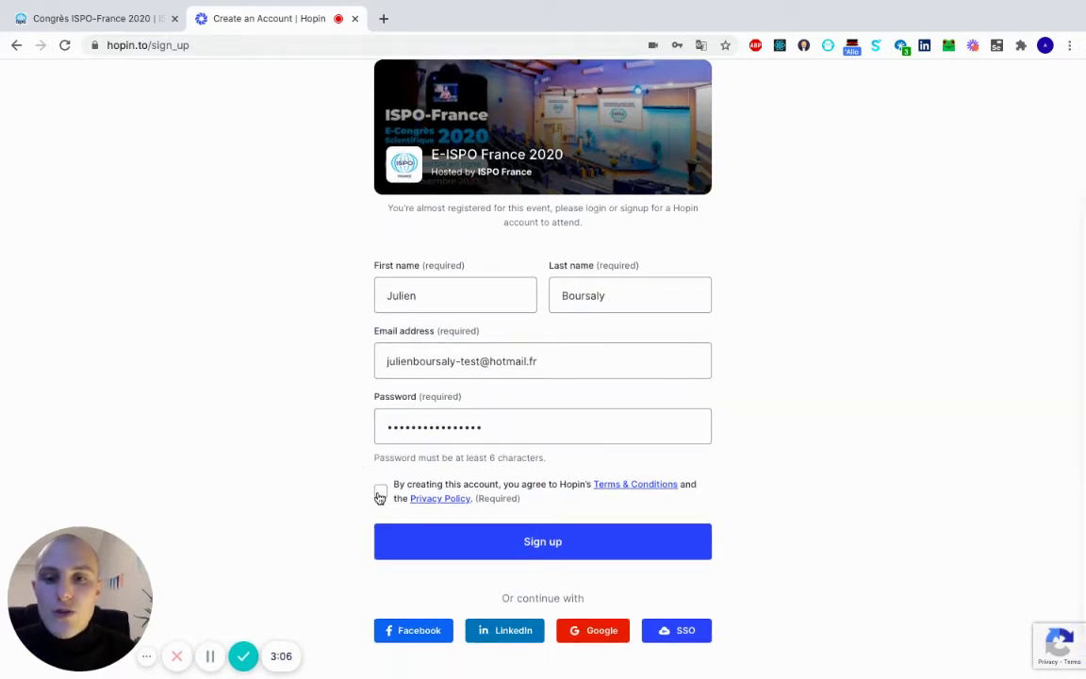
click(380, 491)
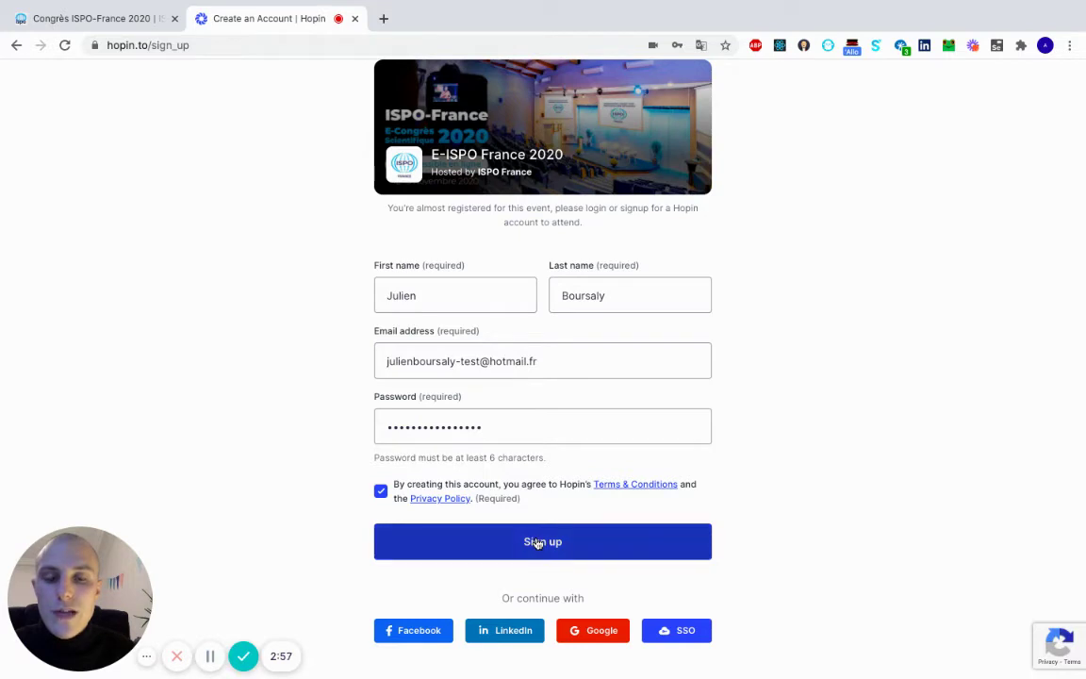
Create the Hopin account without saving the password, reach Stripe card entry, then close that tab.
click(572, 552)
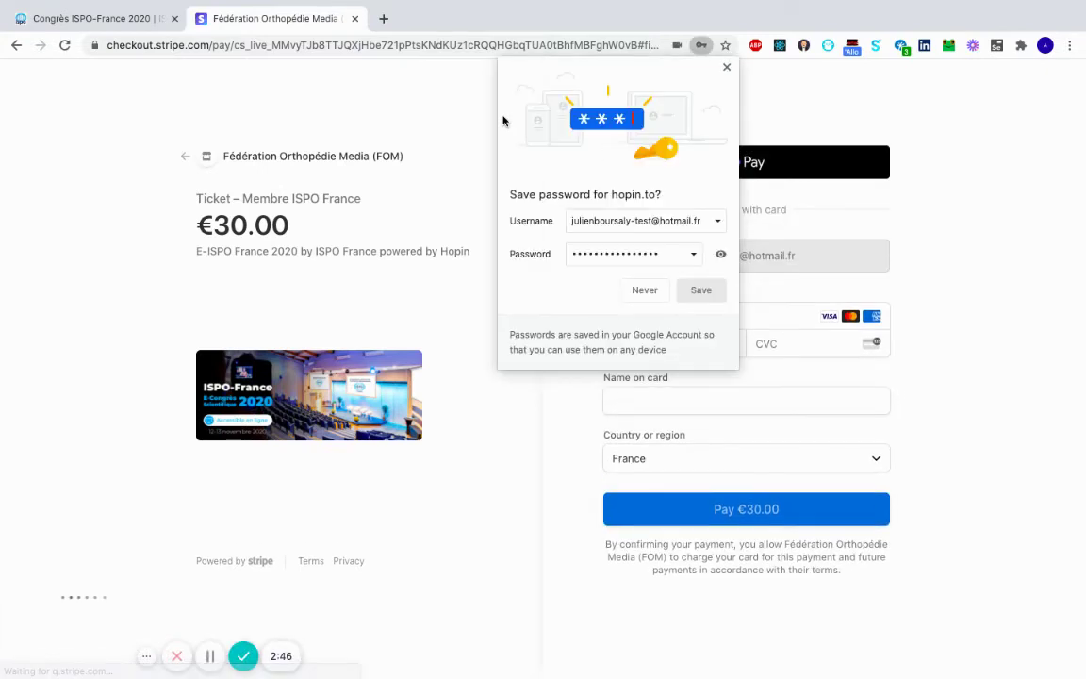
click(644, 290)
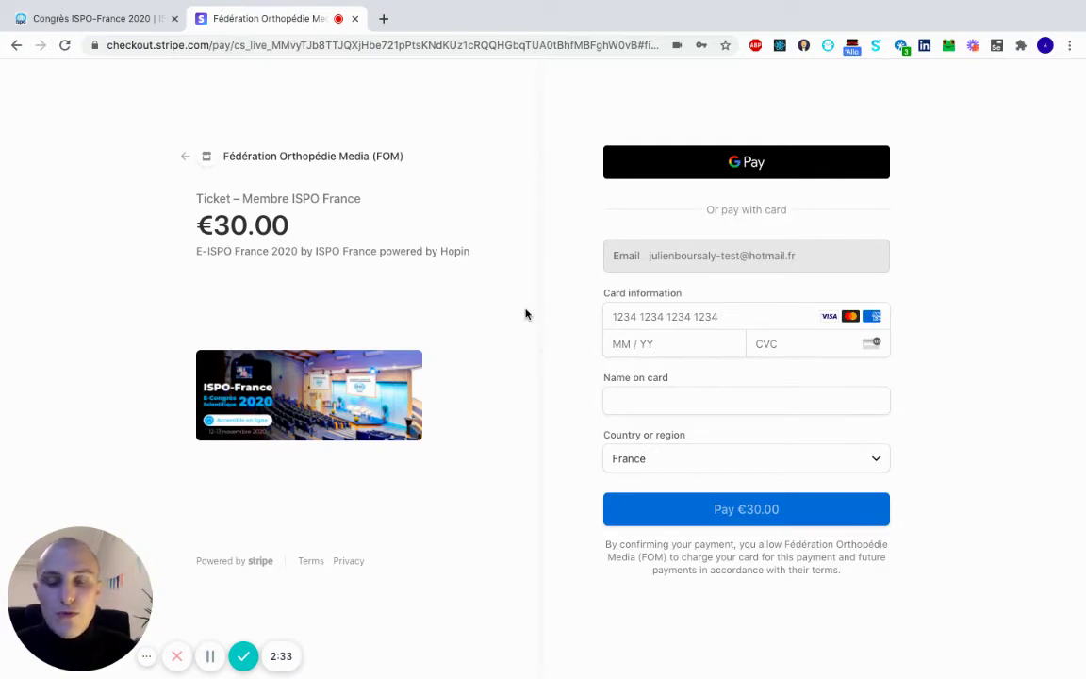
click(659, 317)
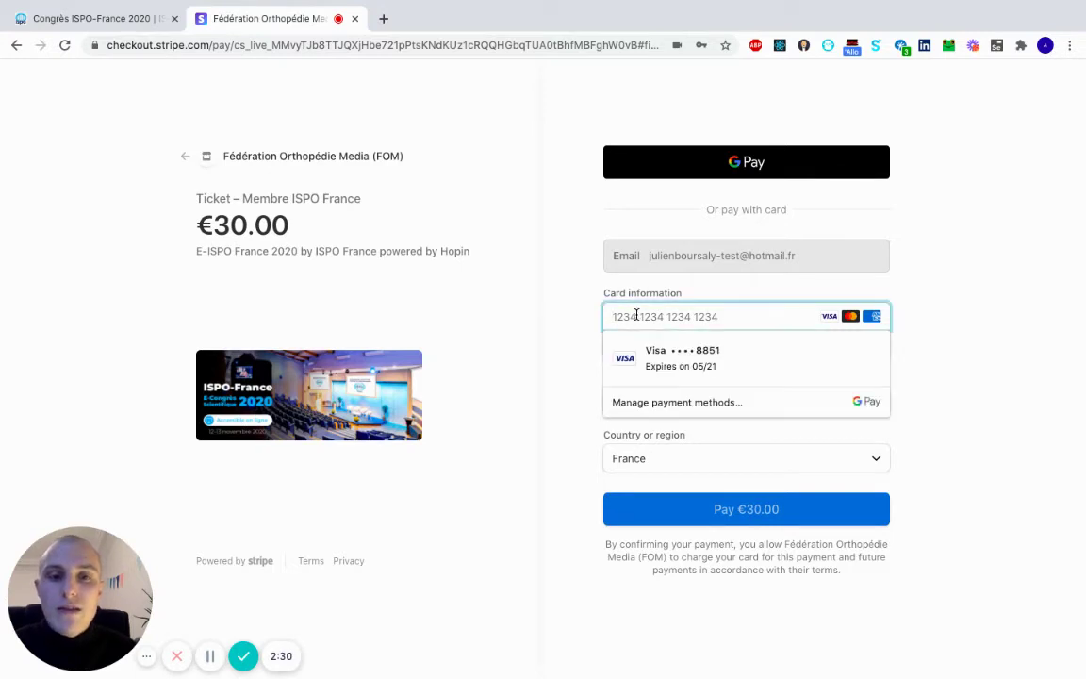
click(728, 303)
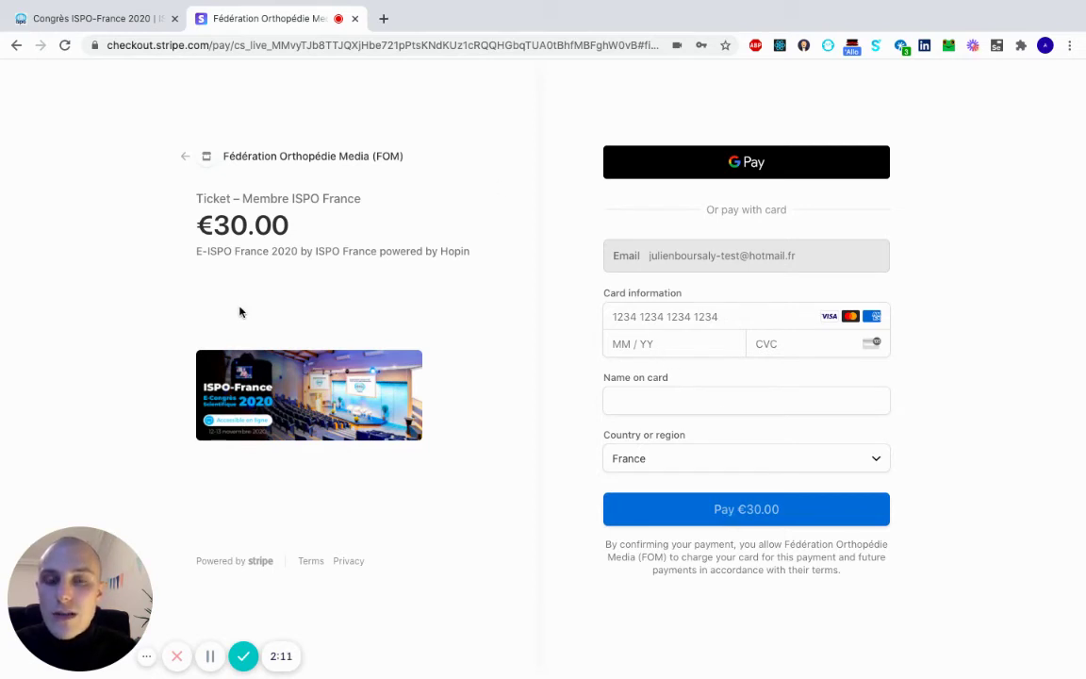
click(354, 19)
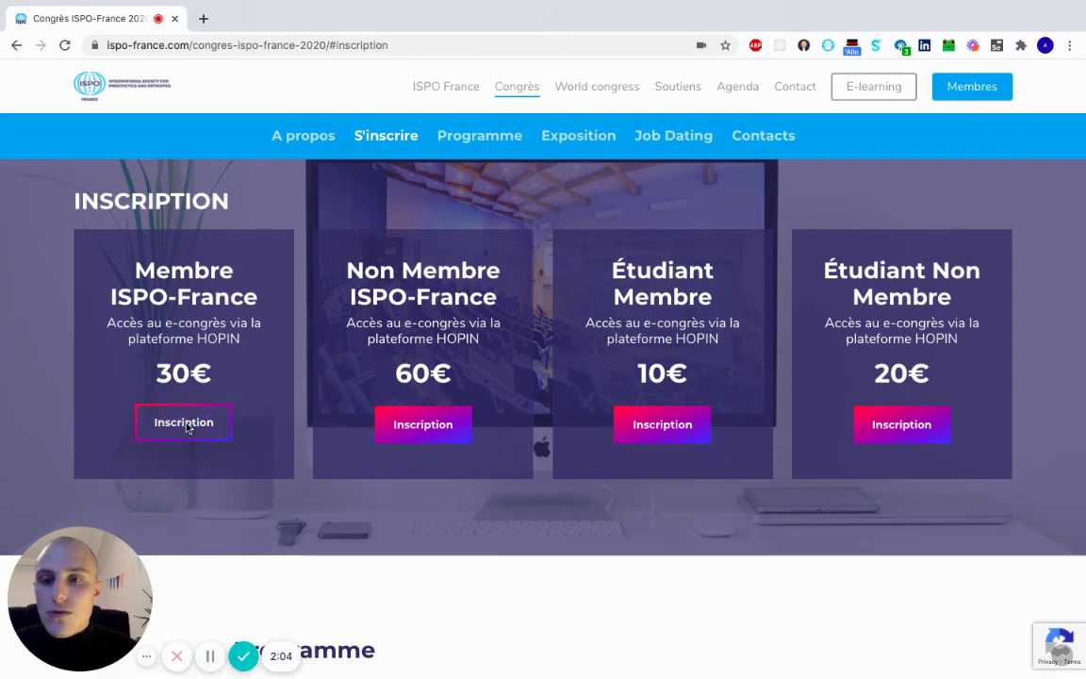
Register again for the €30 Membre ISPO France ticket and proceed to Hopin checkout.
click(186, 428)
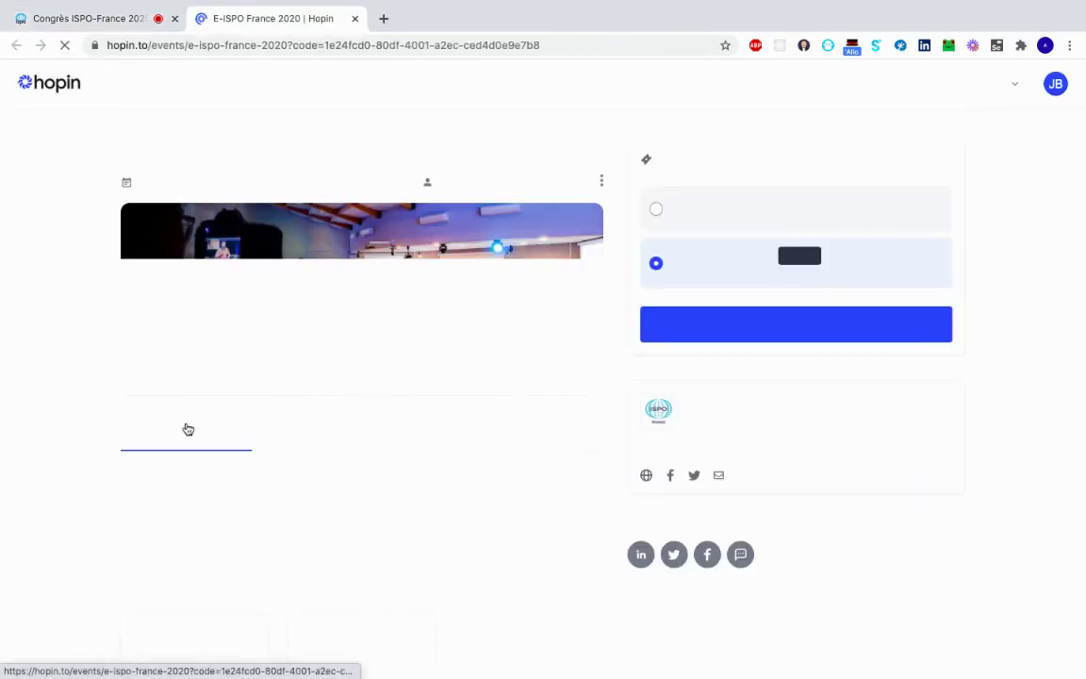
click(799, 335)
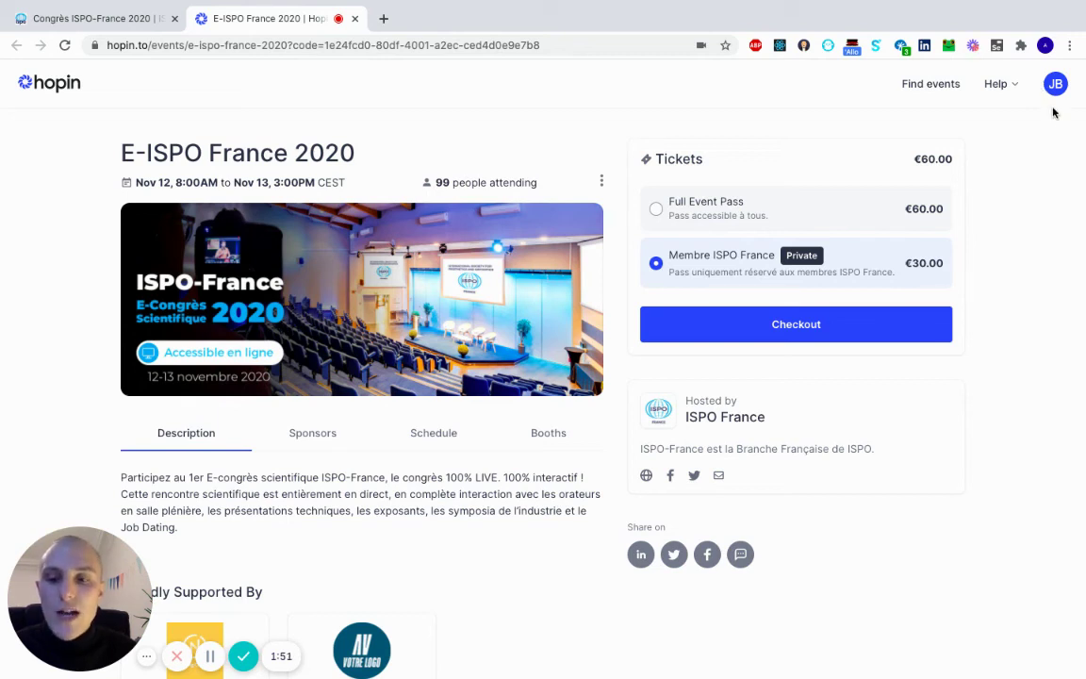
click(827, 331)
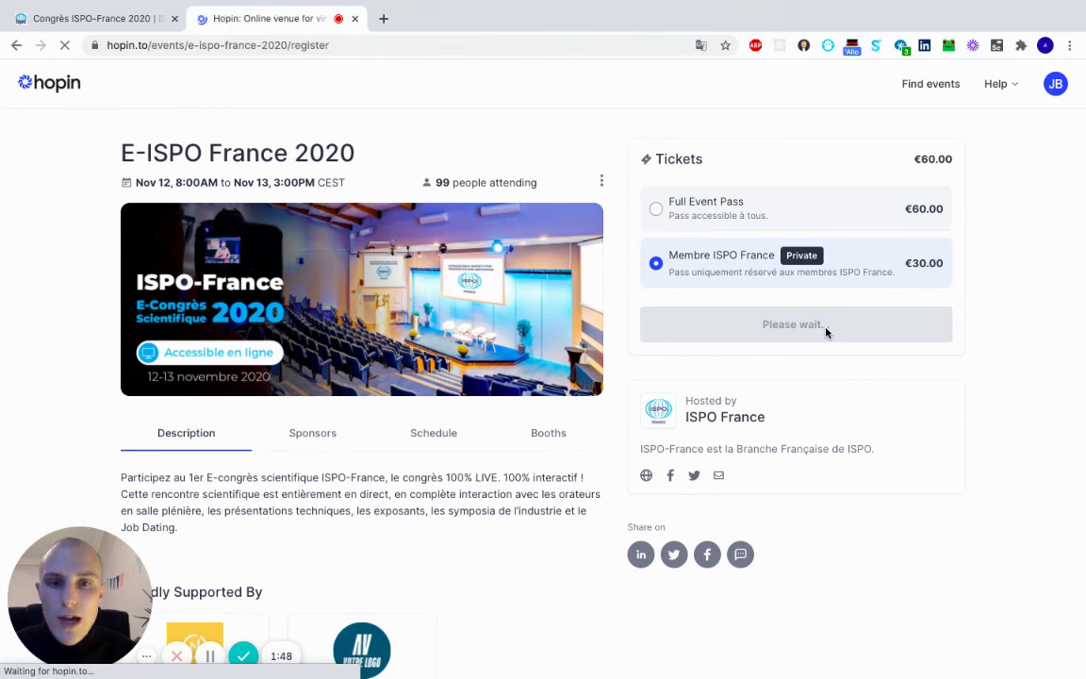